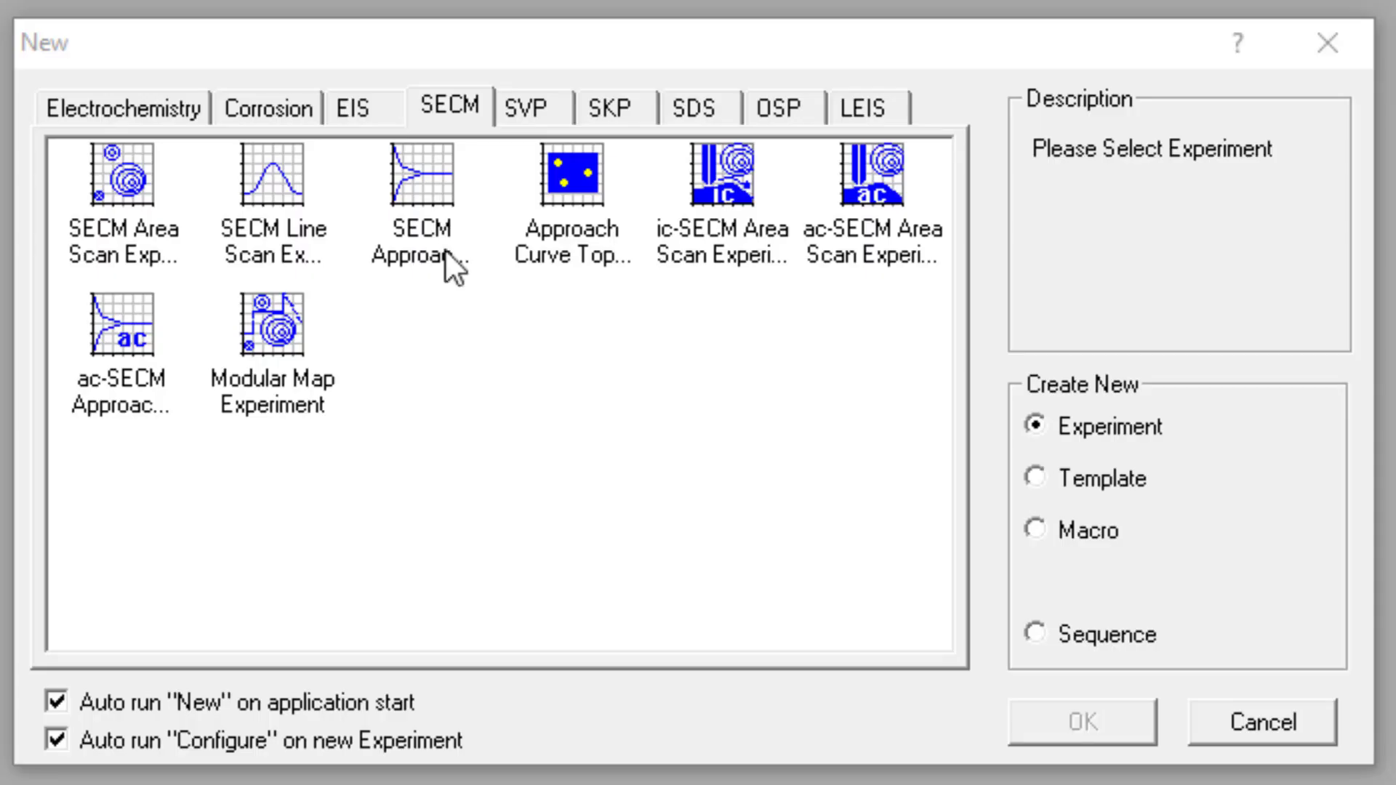
Create an SECM Approach Curve experiment (5 µm steps over −800 µm, 0.65 V bias) and review its tabs.
click(436, 251)
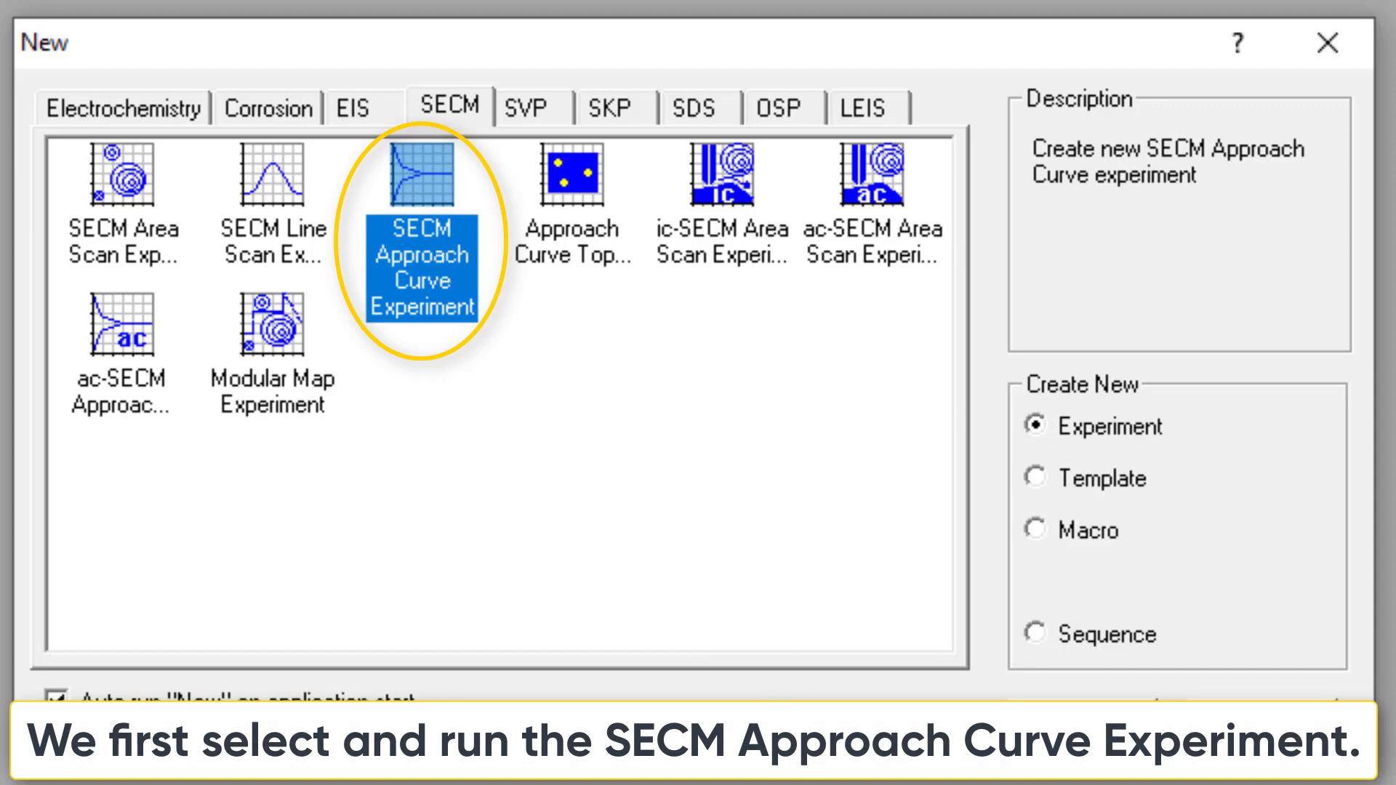
click(1075, 723)
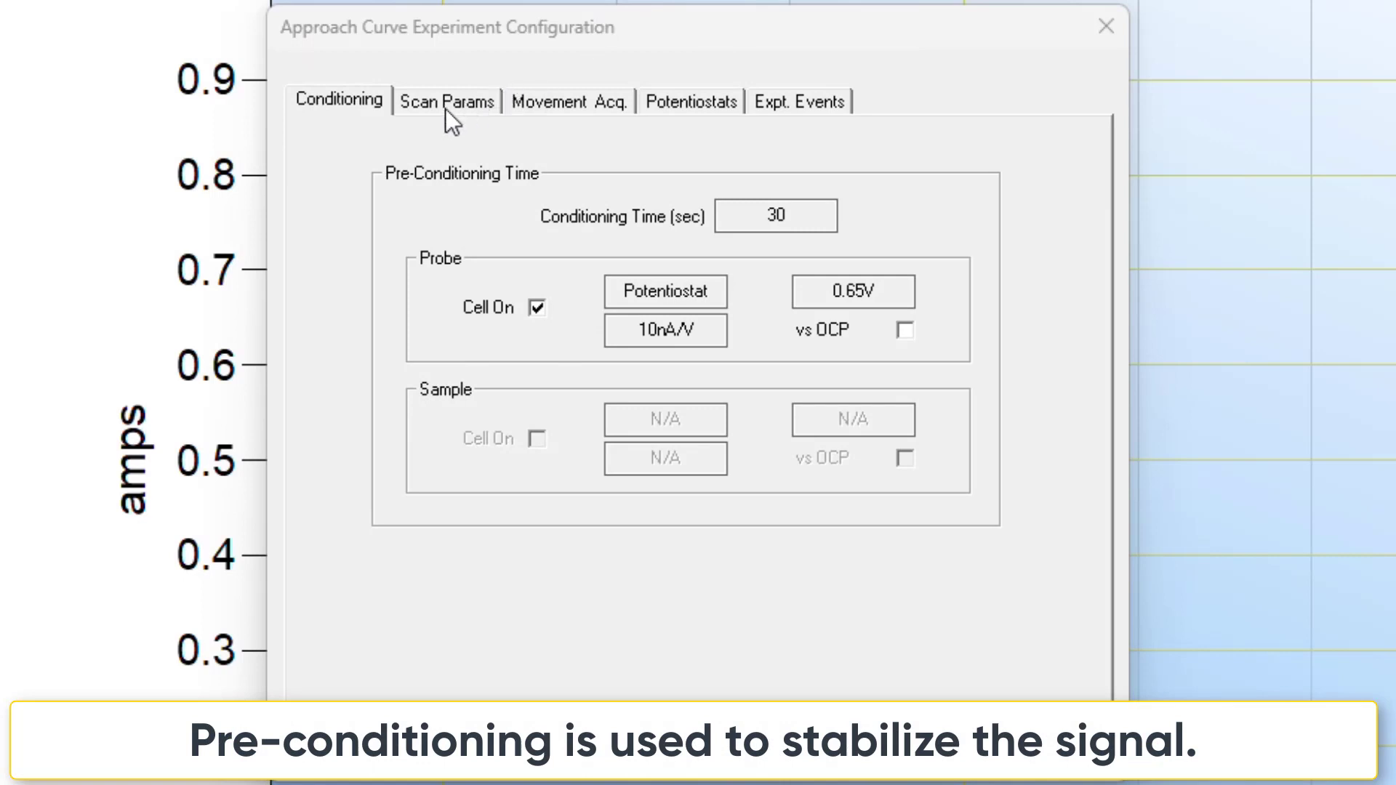
click(459, 97)
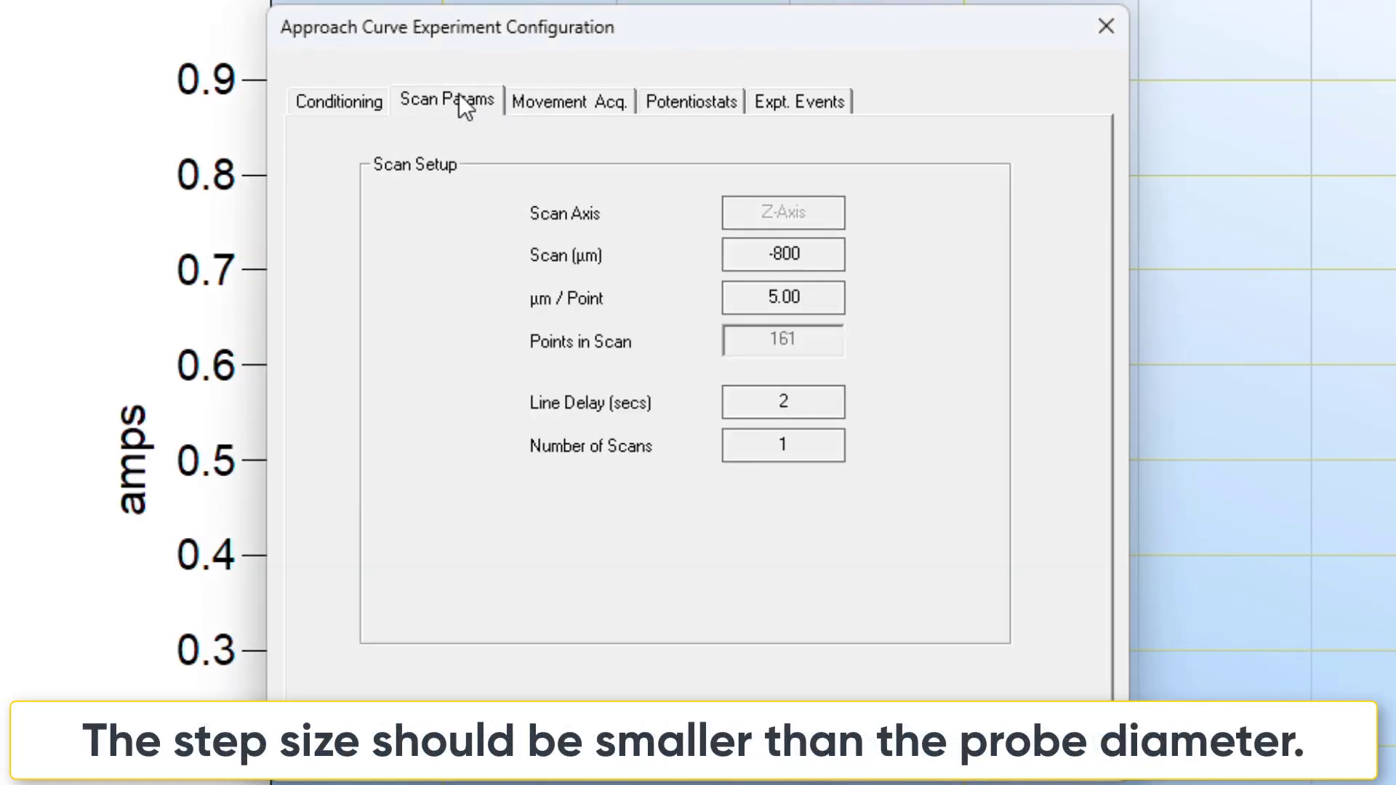
click(555, 102)
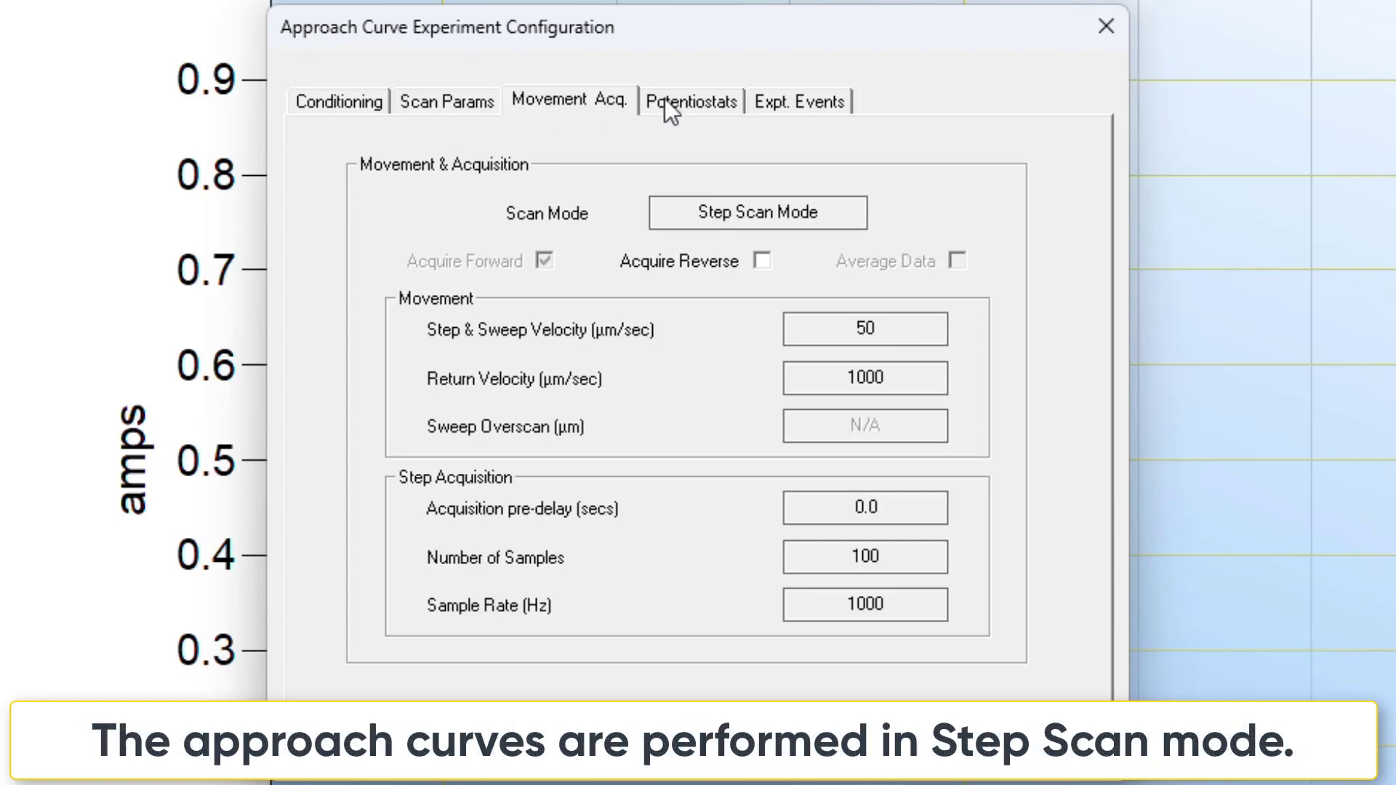
click(664, 101)
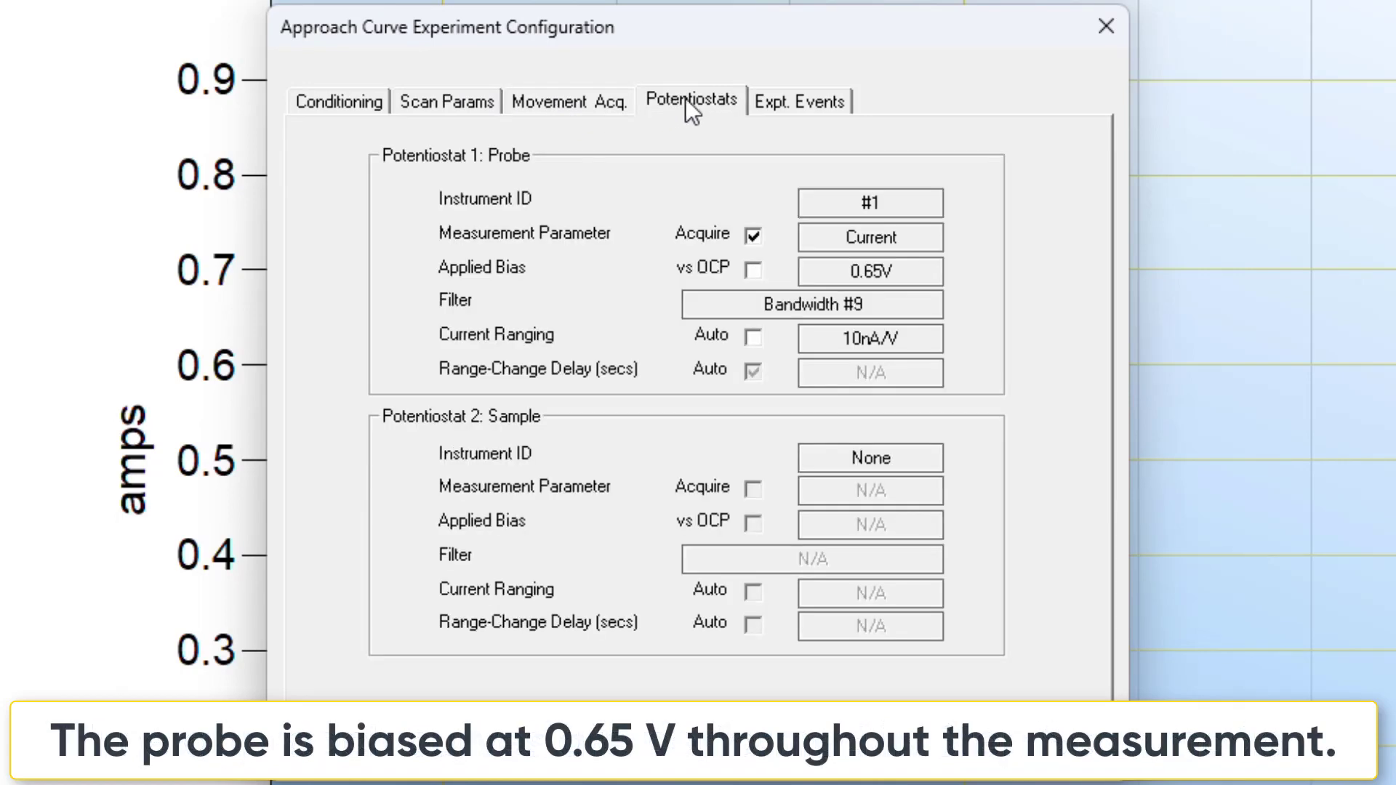
click(798, 109)
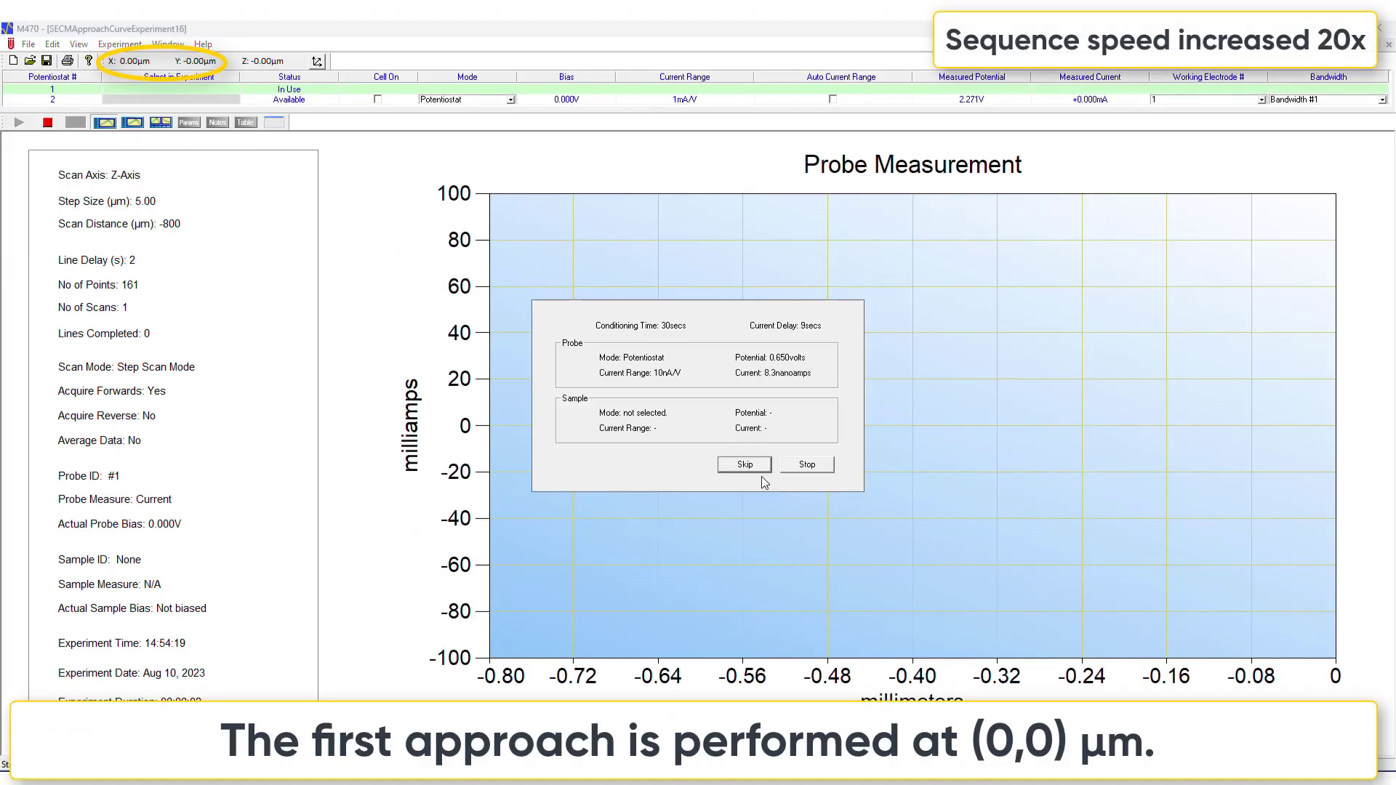
Run approach curves at (0,0) and at further positions such as (1000, 1000) µm.
click(761, 477)
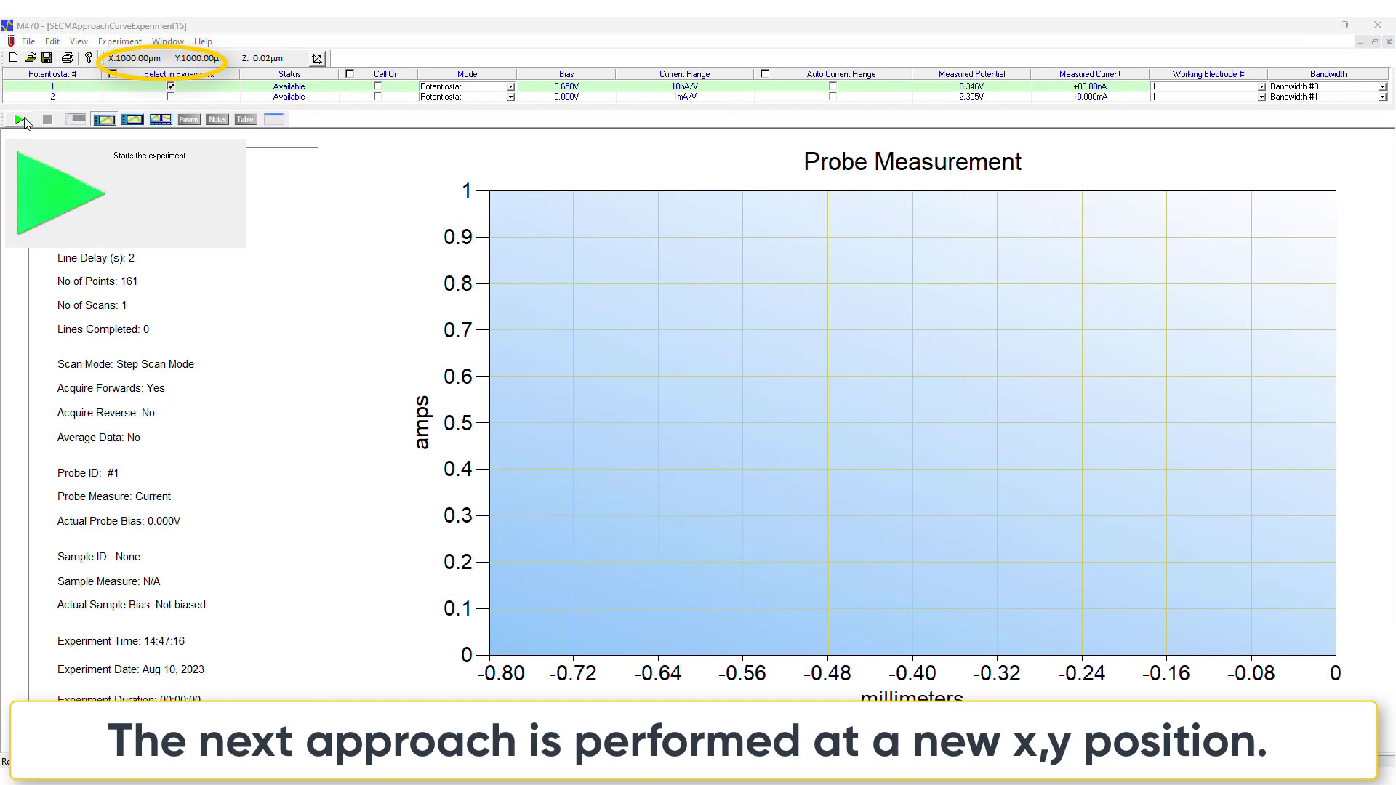
click(19, 120)
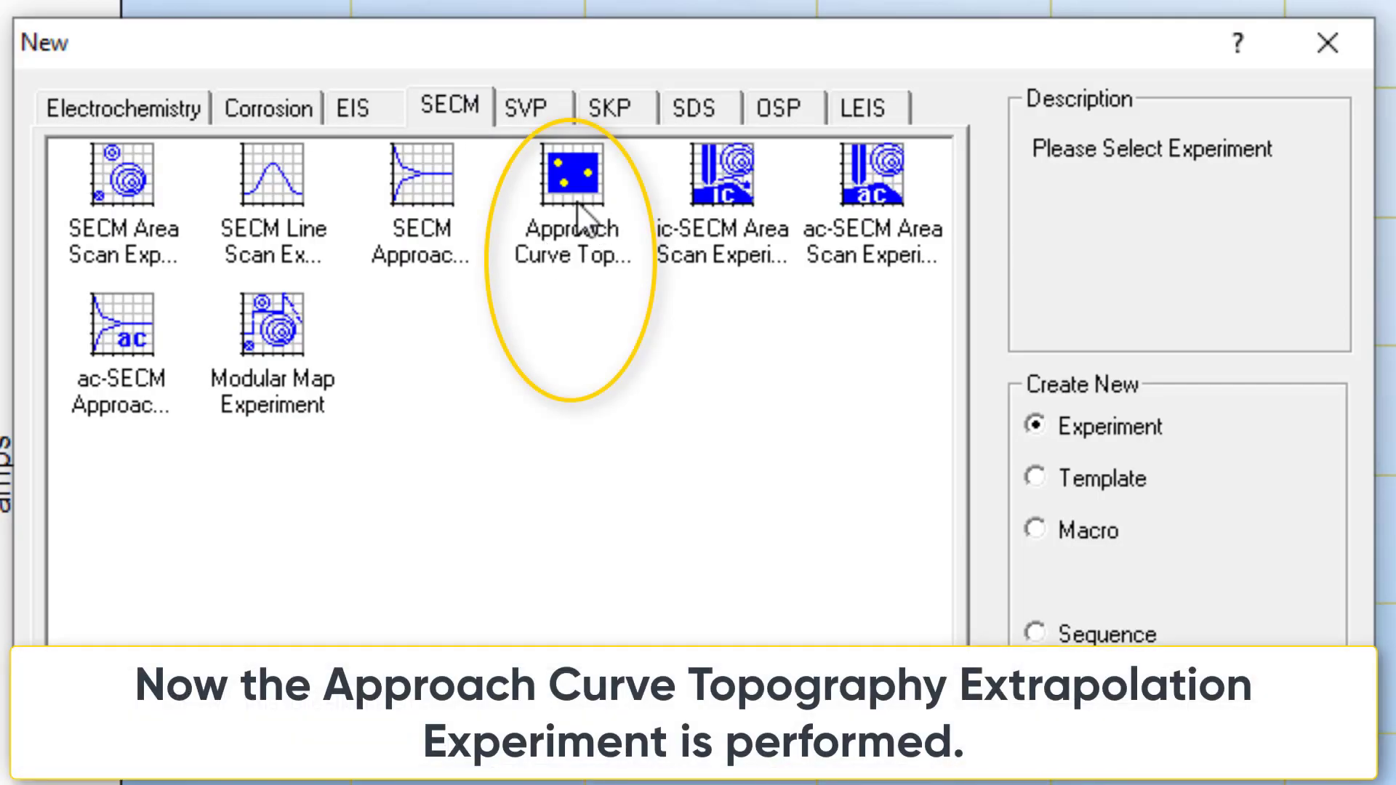
Start an Approach Curve Topography extrapolation loading the (0,0), (1000,1000) and (2000,−1000) curves.
double_click(574, 199)
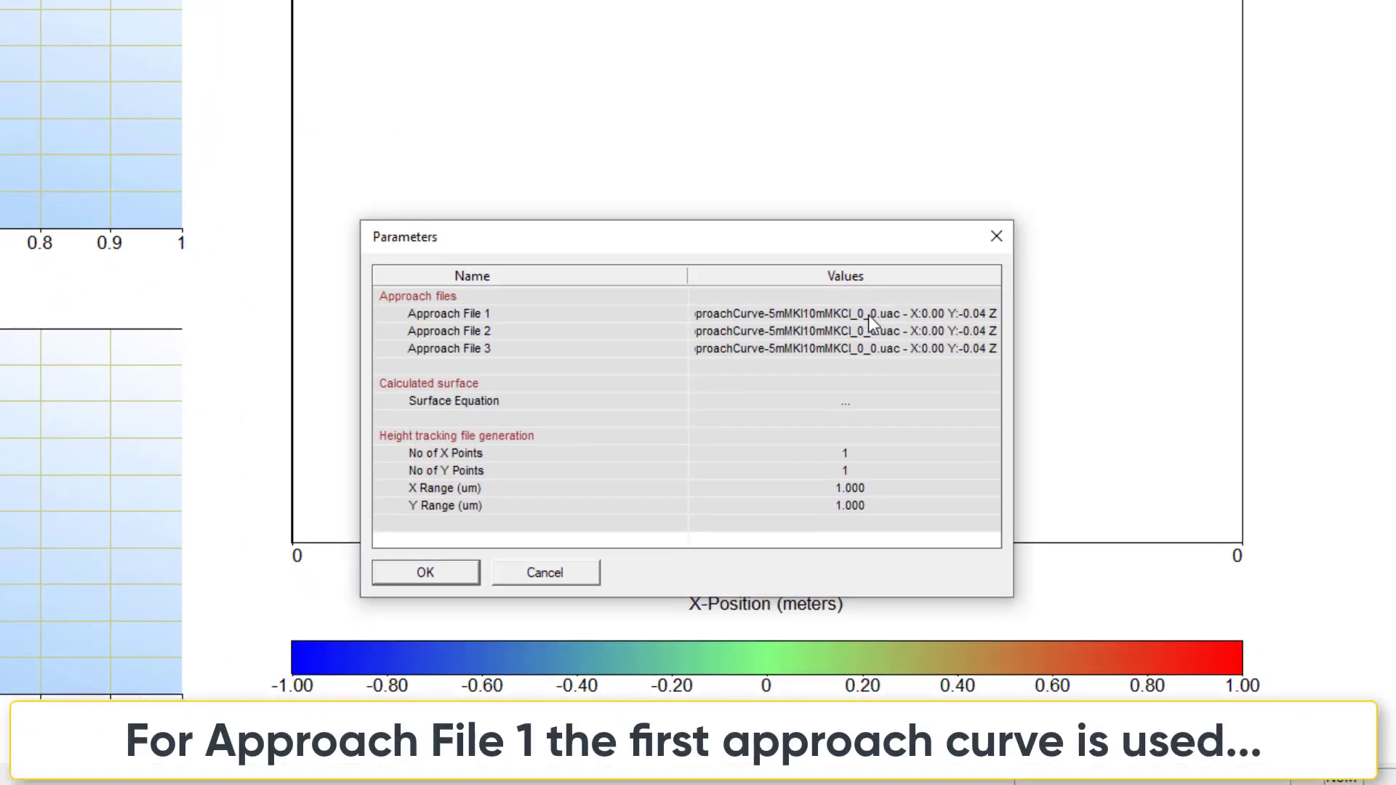
double_click(868, 316)
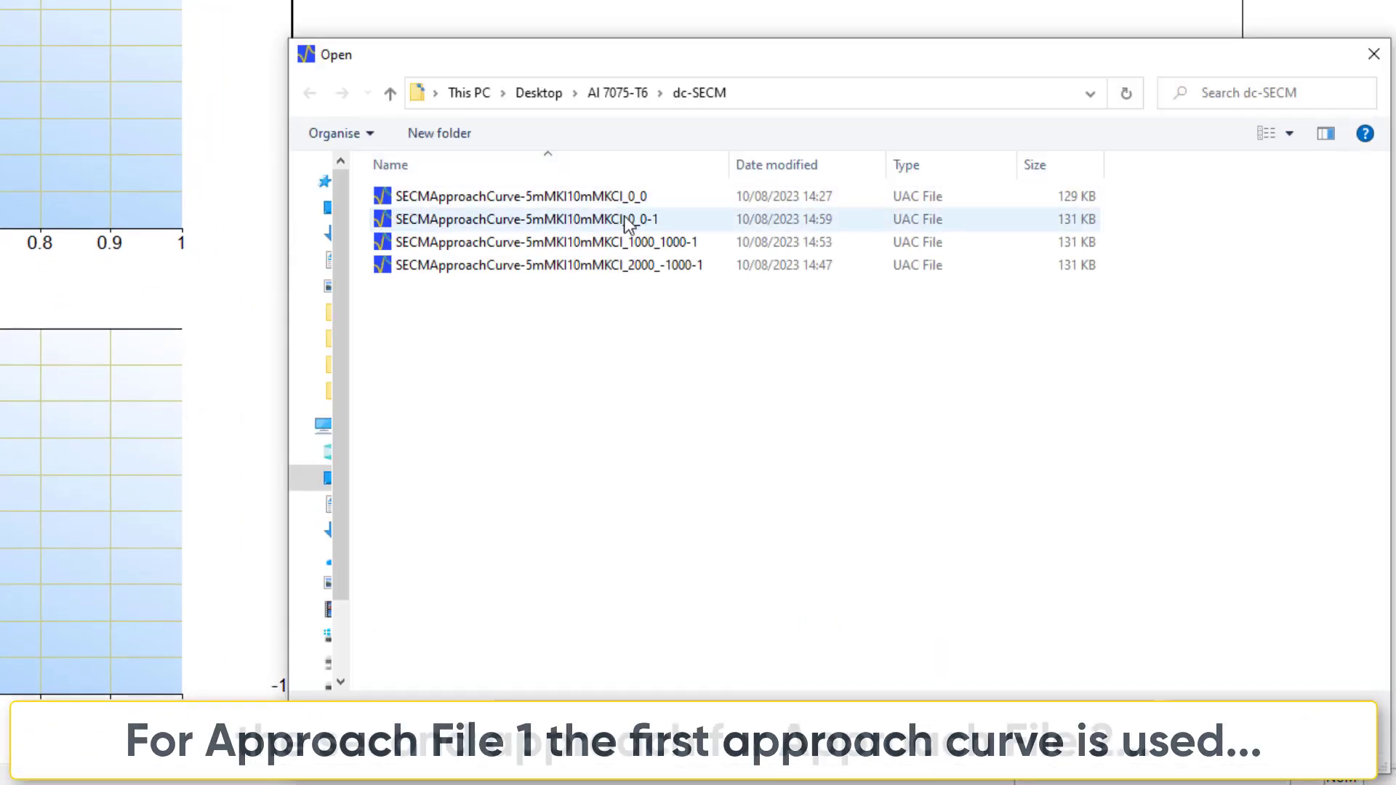
double_click(624, 219)
double_click(828, 332)
click(671, 247)
double_click(670, 247)
double_click(821, 346)
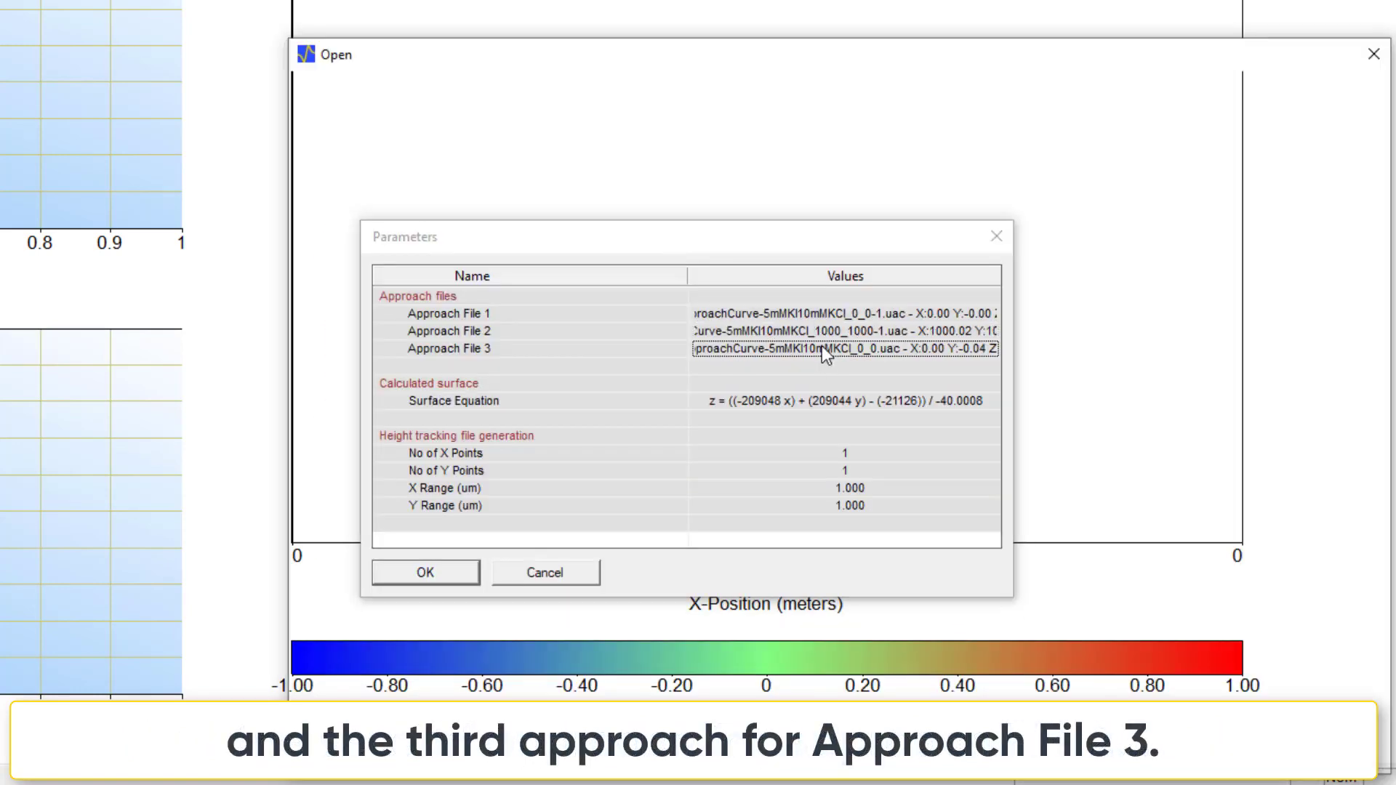
double_click(713, 265)
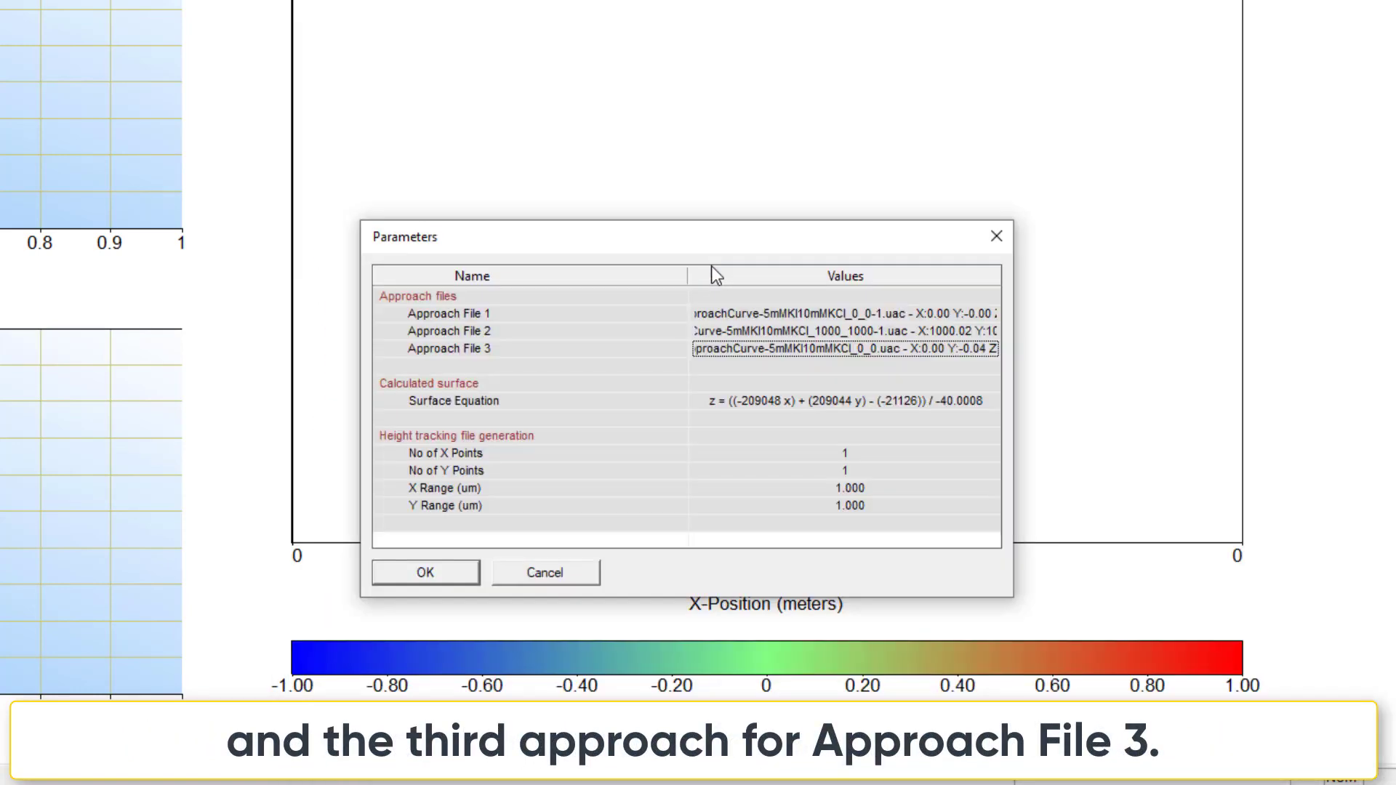
Set the extrapolation grid to 201 X points and 101 Y points.
double_click(845, 453)
text(201)
key(Return)
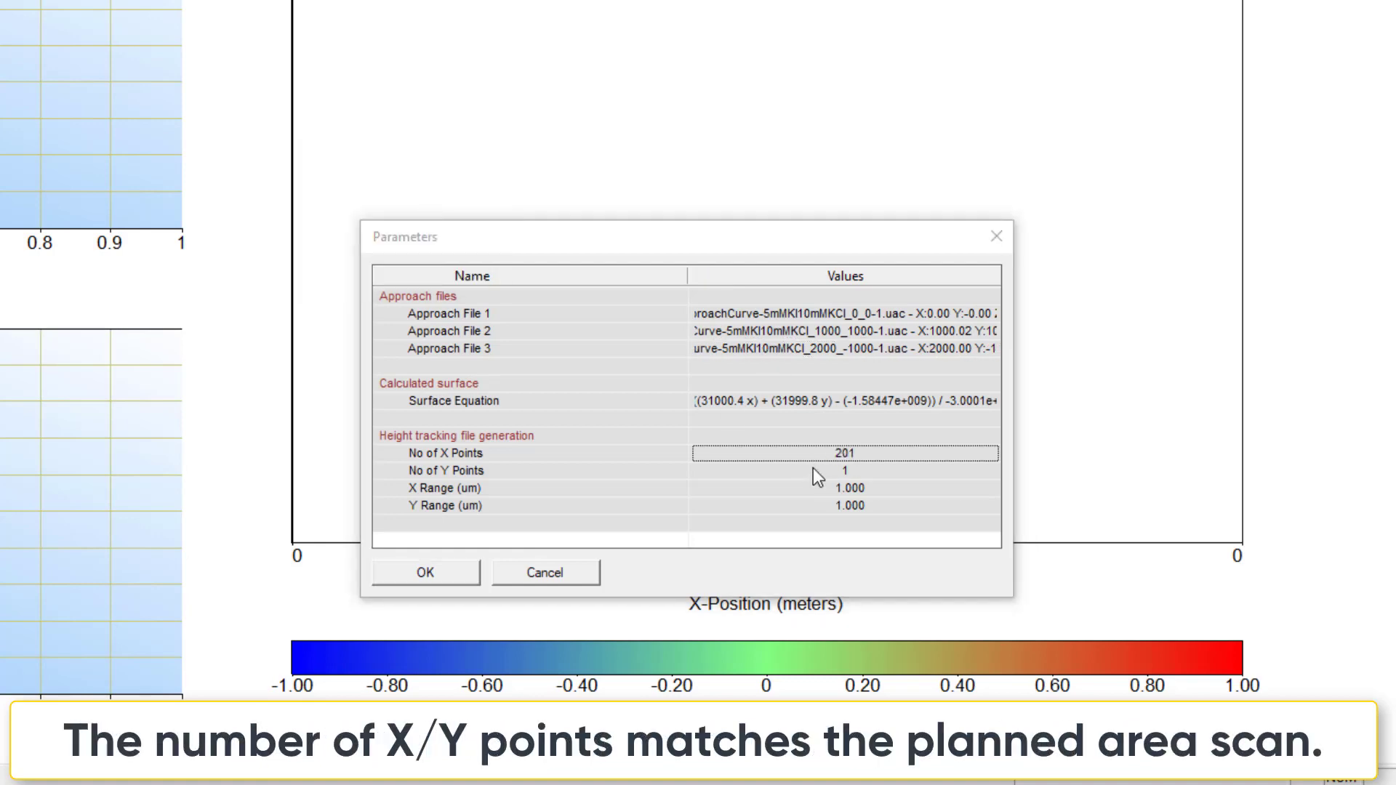
double_click(813, 470)
text(101)
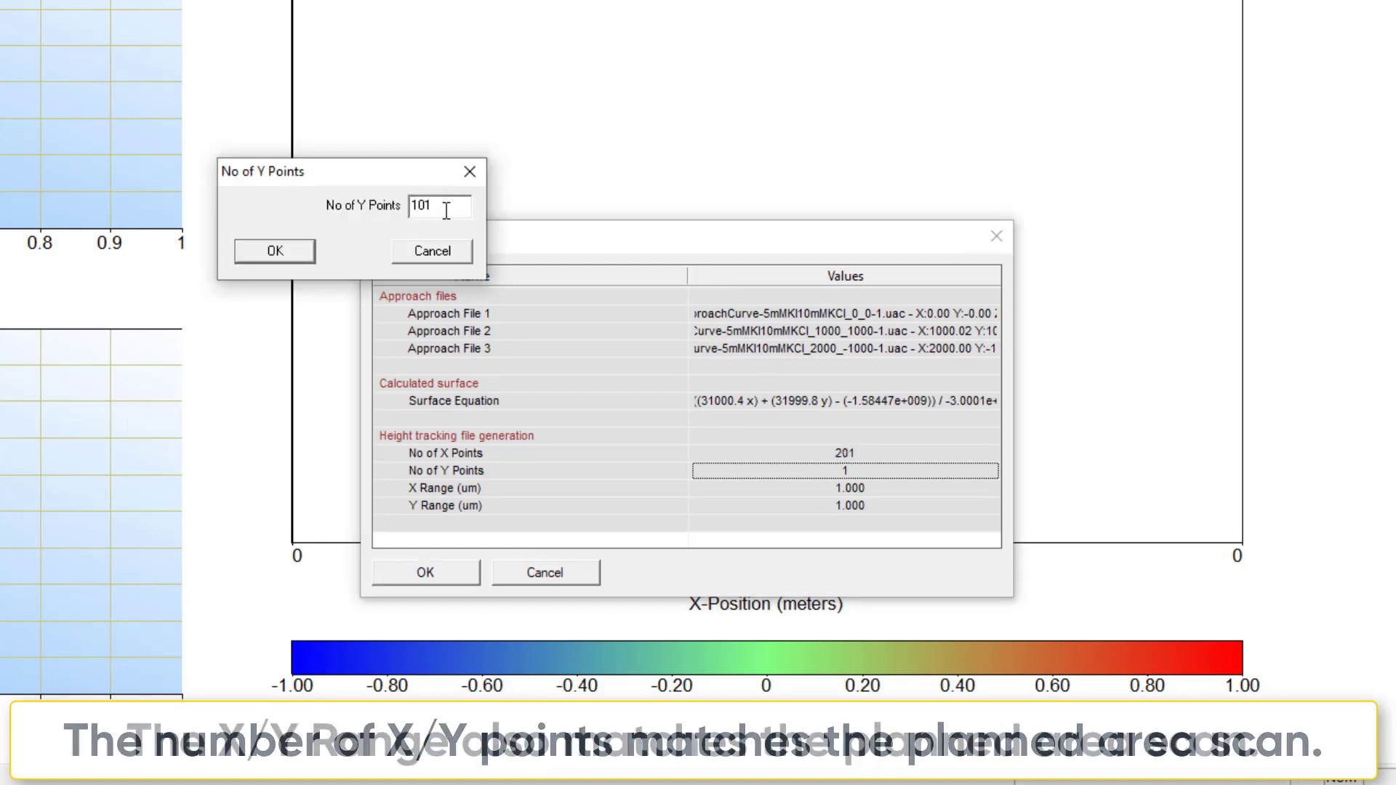
key(Return)
Set the extrapolation X range to 500 µm and Y range to 250 µm.
double_click(848, 487)
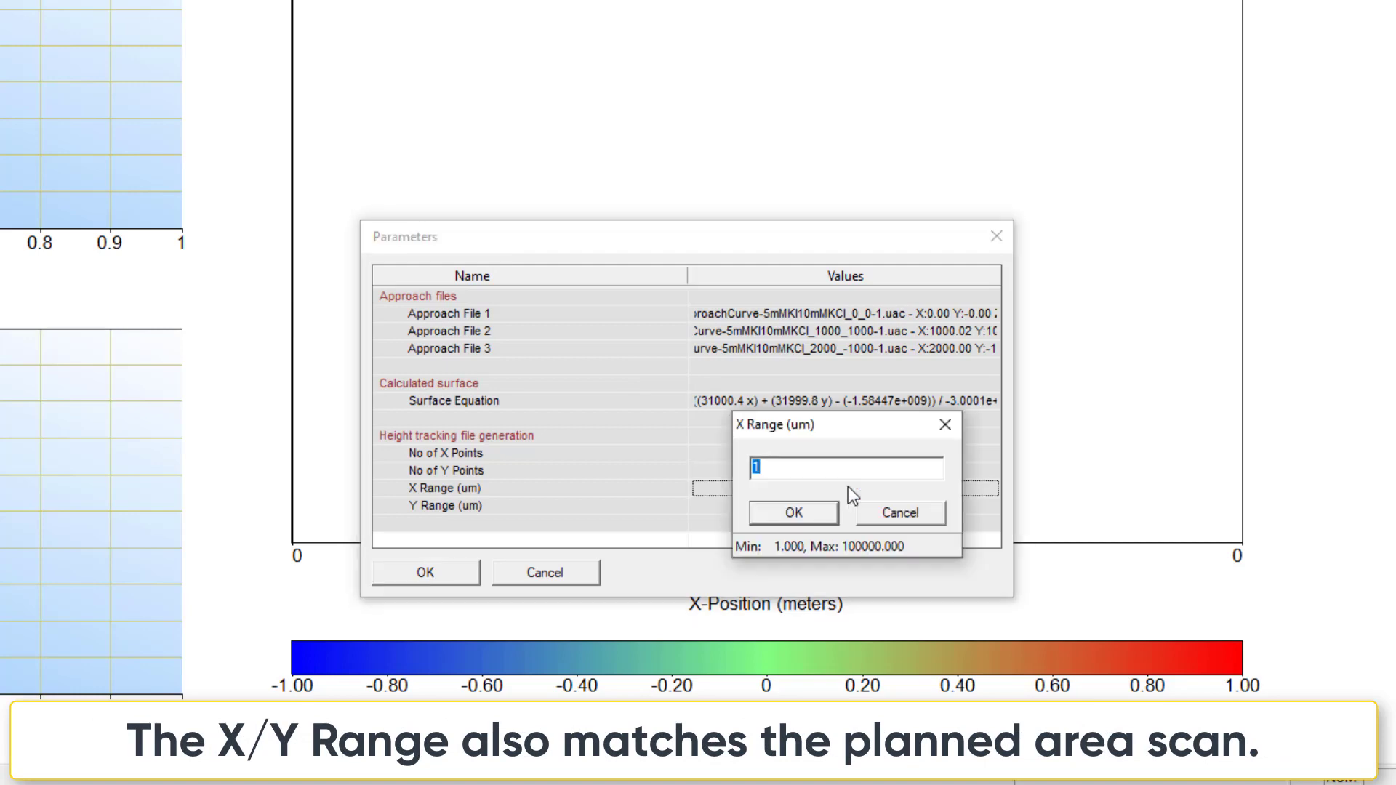
text(500)
key(Return)
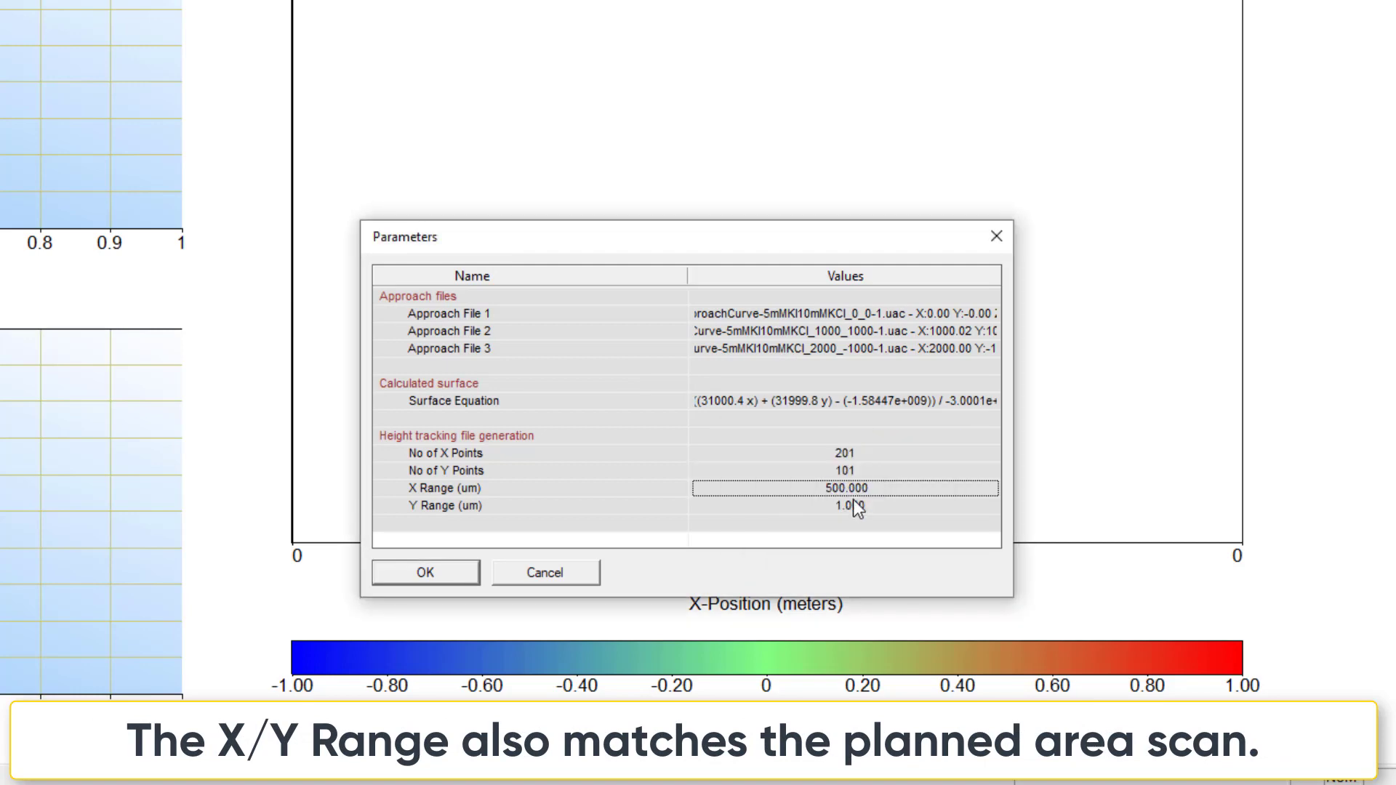
double_click(855, 504)
text(250)
key(Return)
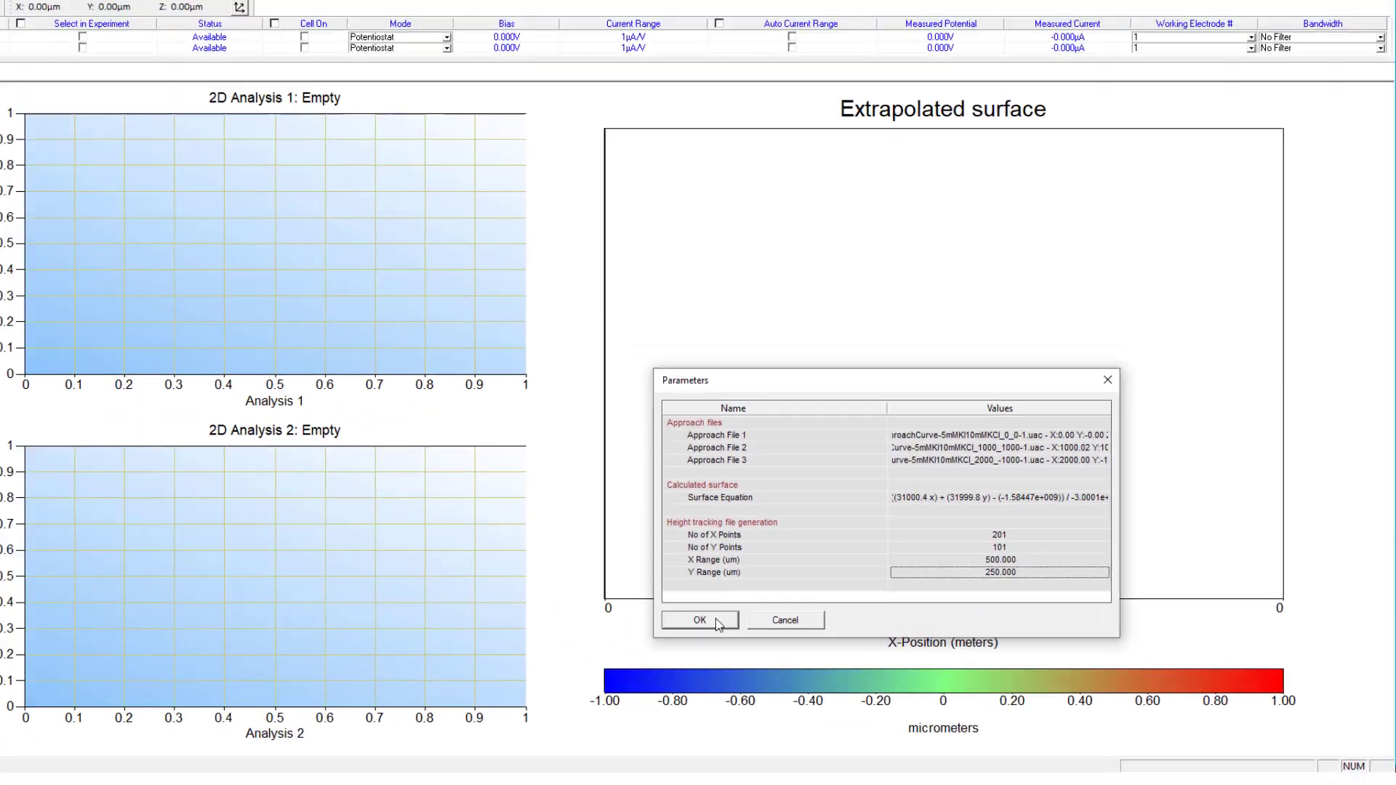
Compute and plot the extrapolated tilt surface, spanning −6.50 to 1.33 µm over 0.5 mm × 250 µm.
click(458, 573)
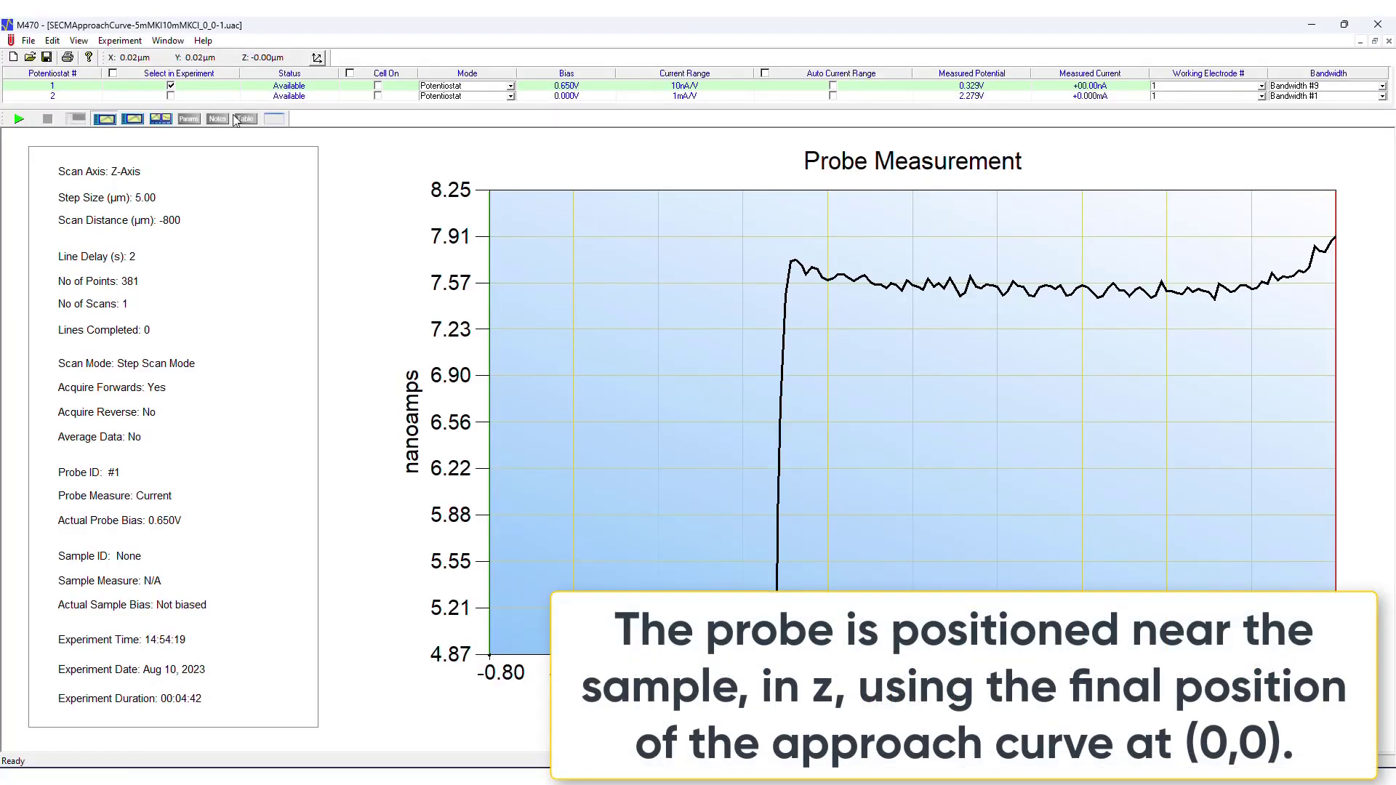
View the approach curve as a table and move the probe to Z −528 µm above (0,0).
click(244, 118)
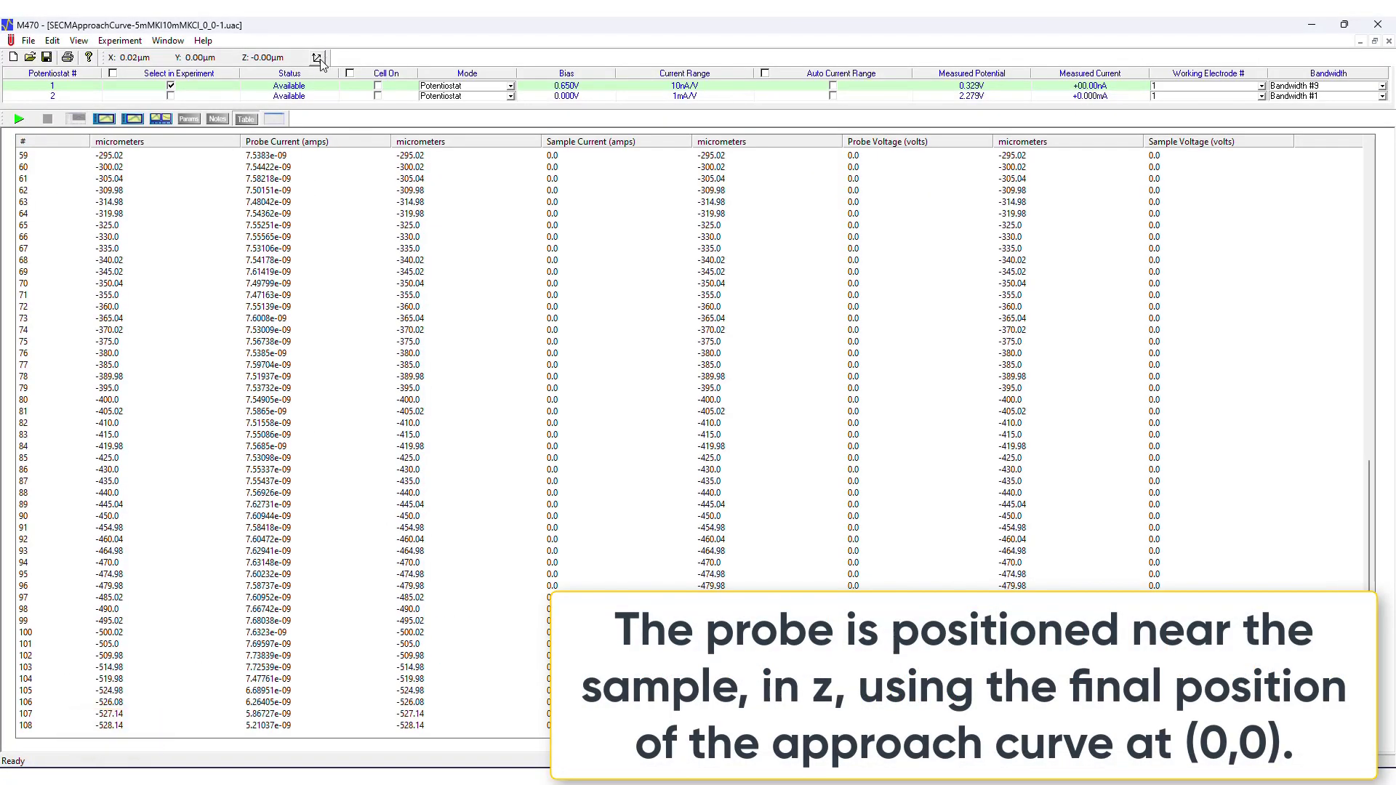
click(317, 57)
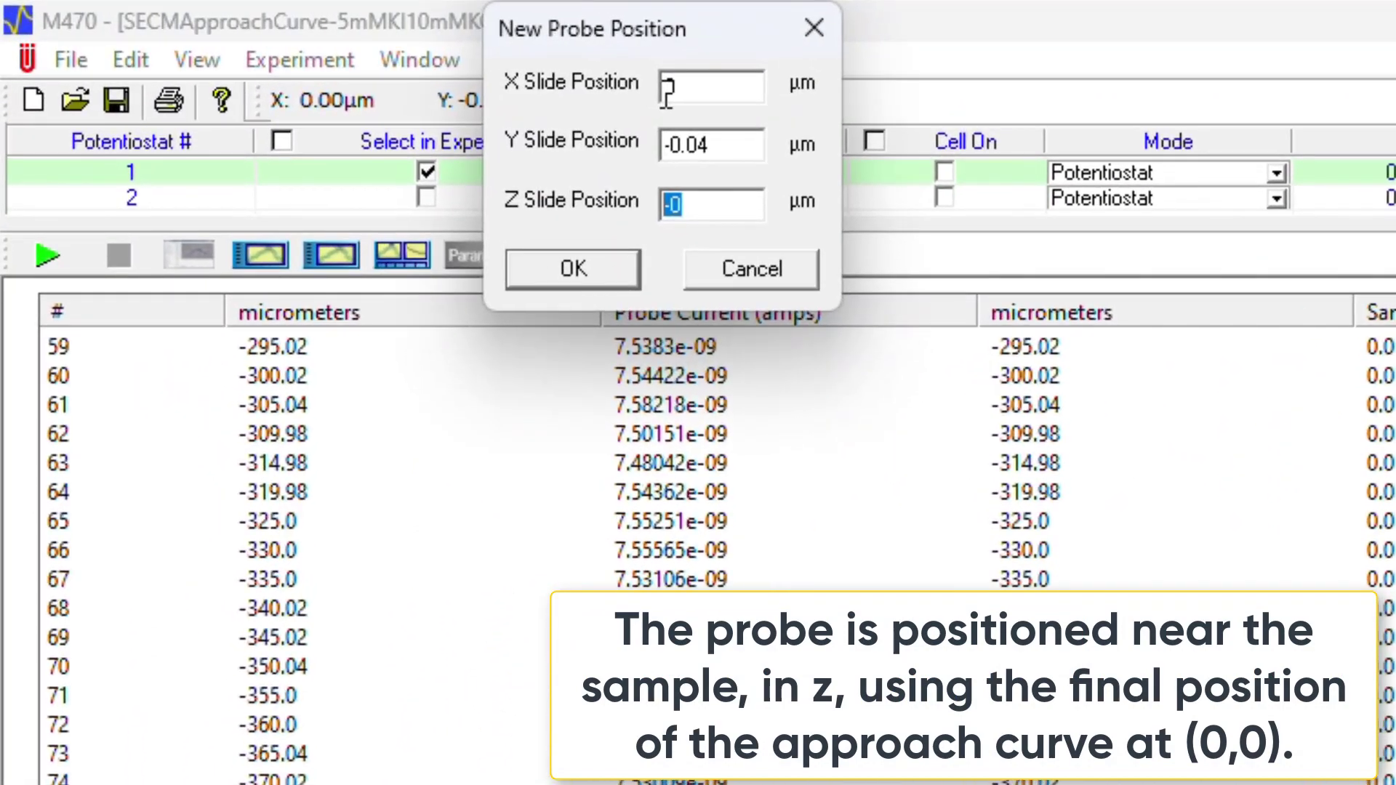
text(-528)
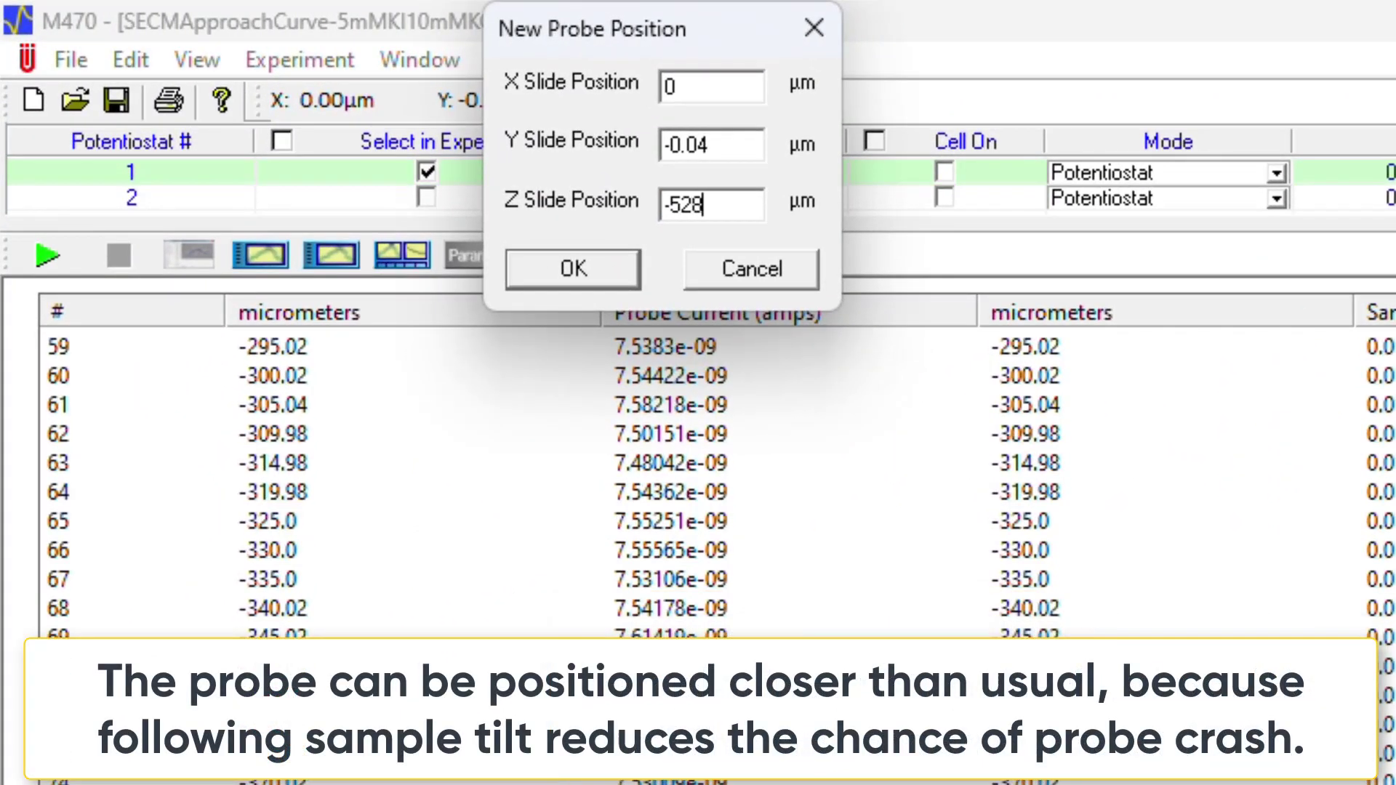
click(577, 251)
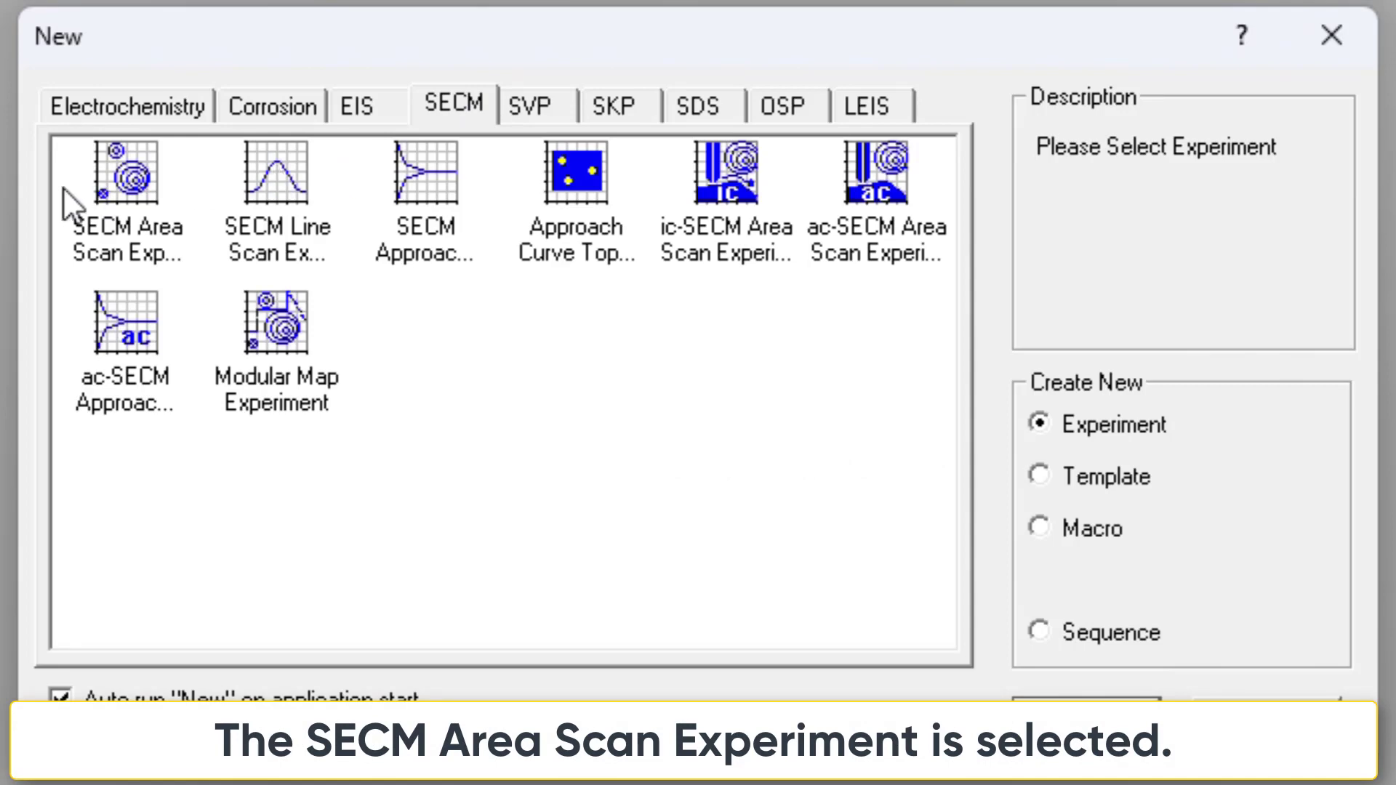
Create an SECM Area Scan with height tracking (max 8 µm Z change), Sweep Scan Mode and 0.65 V bias.
click(120, 177)
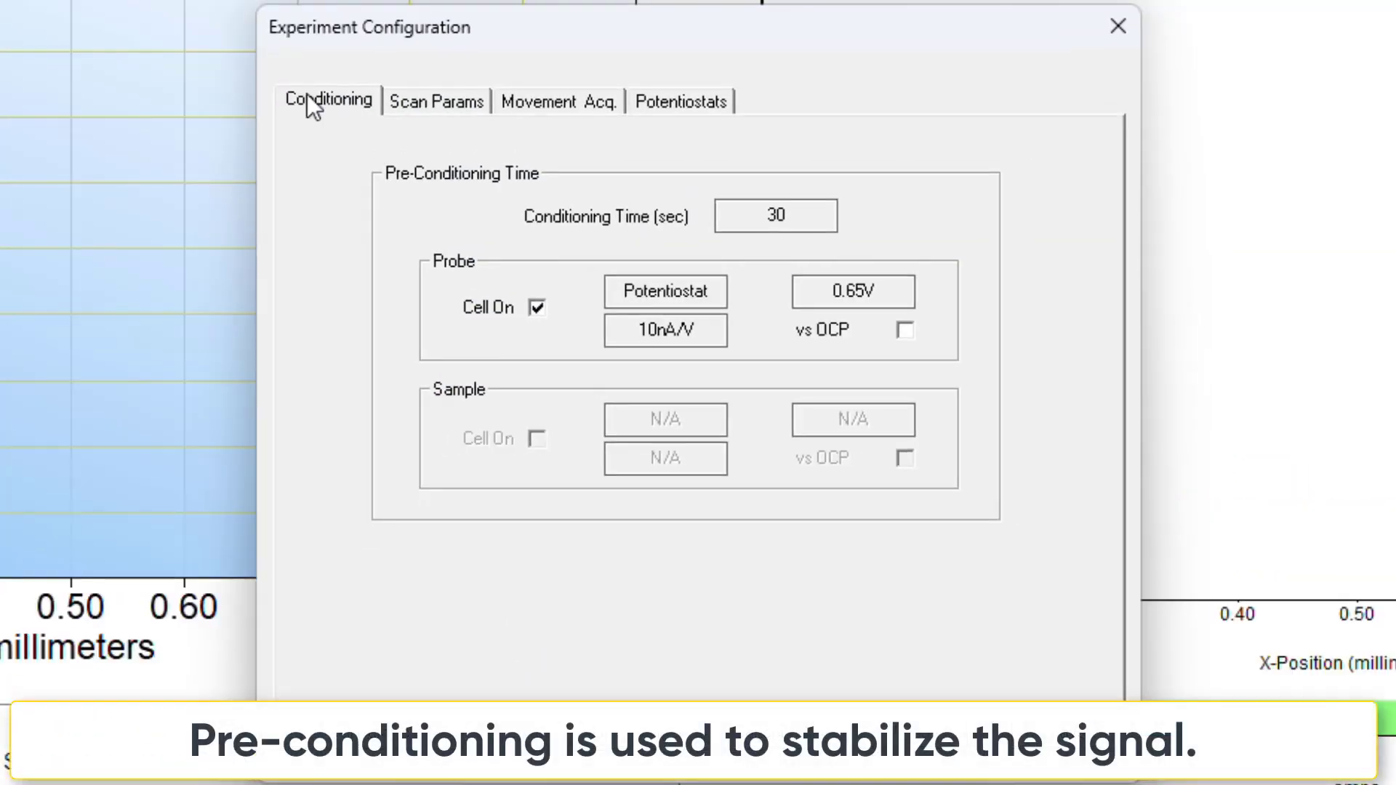
click(443, 98)
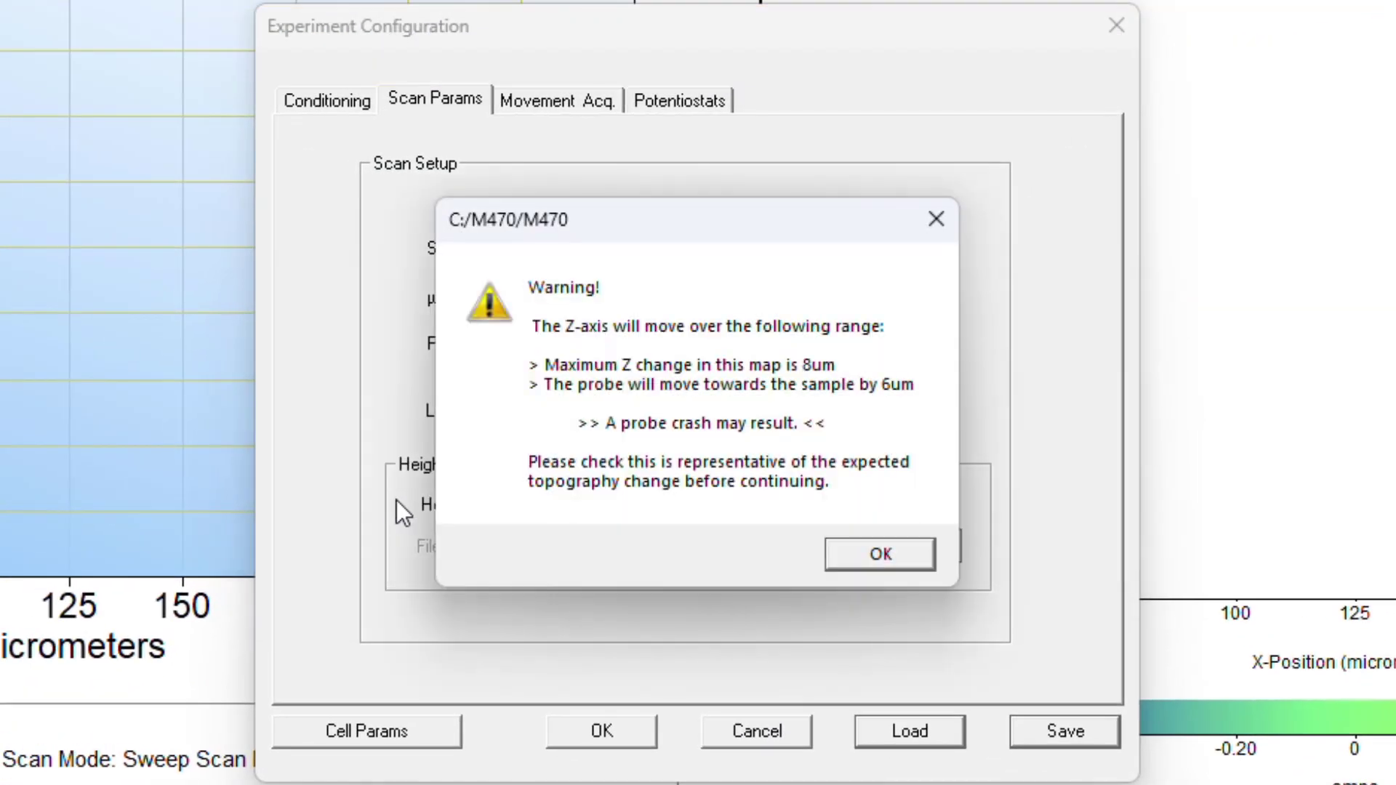
click(915, 556)
click(562, 98)
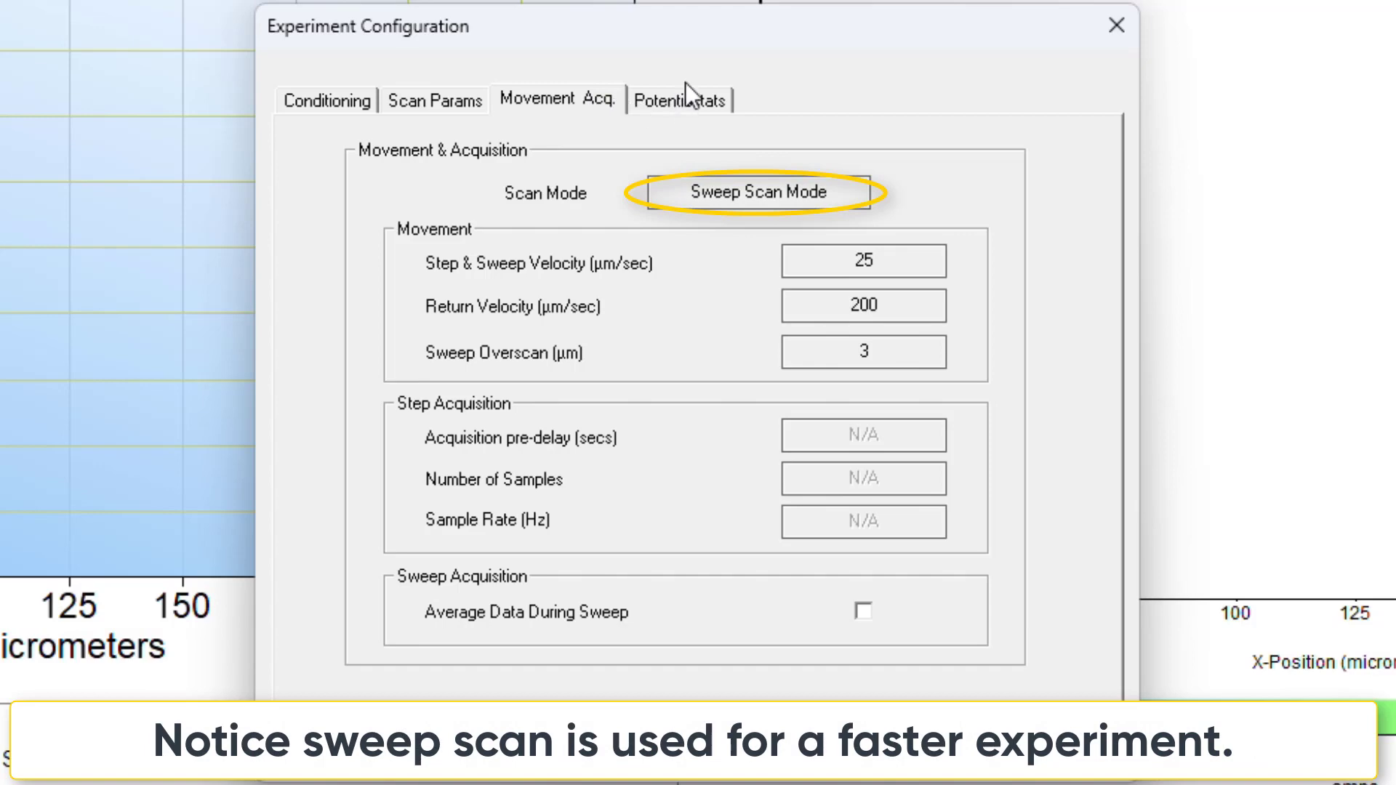
click(695, 101)
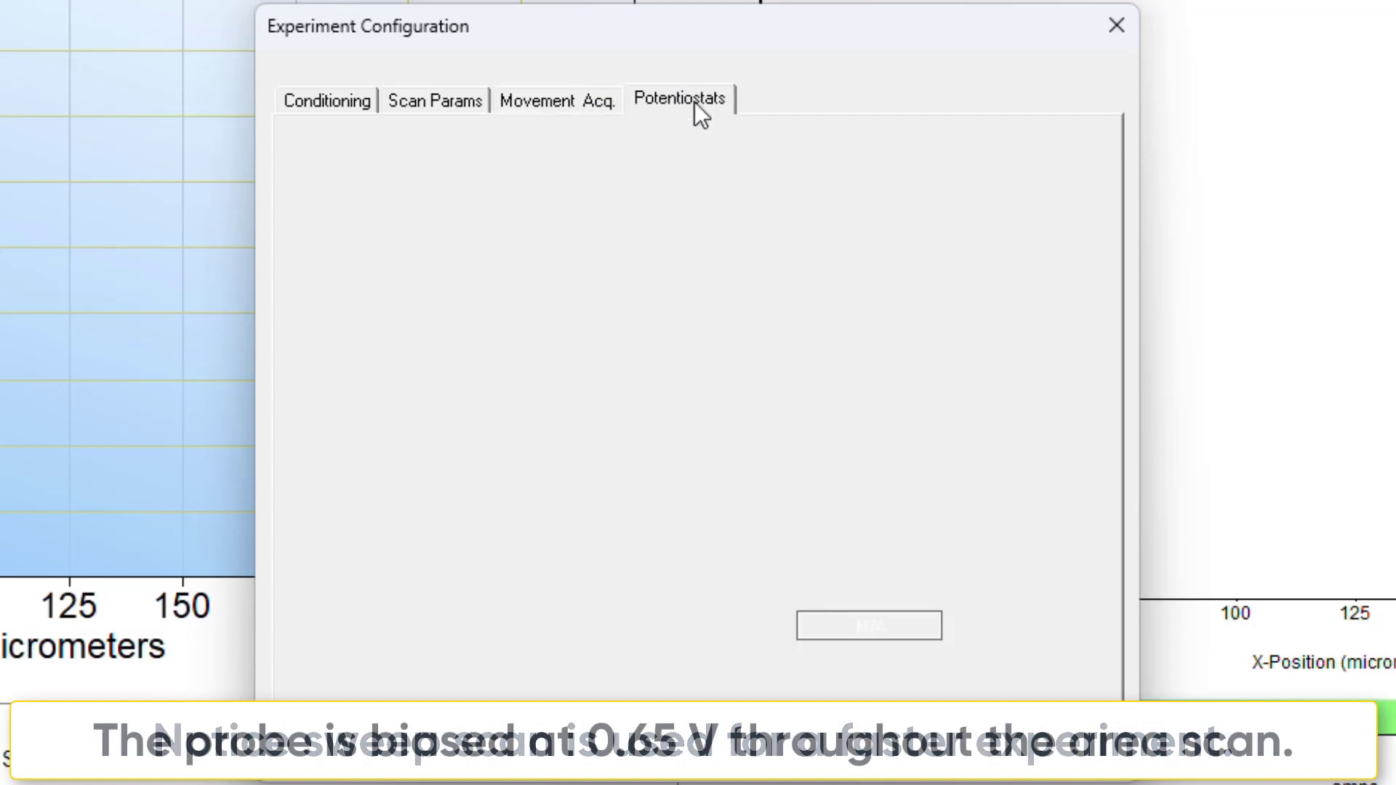